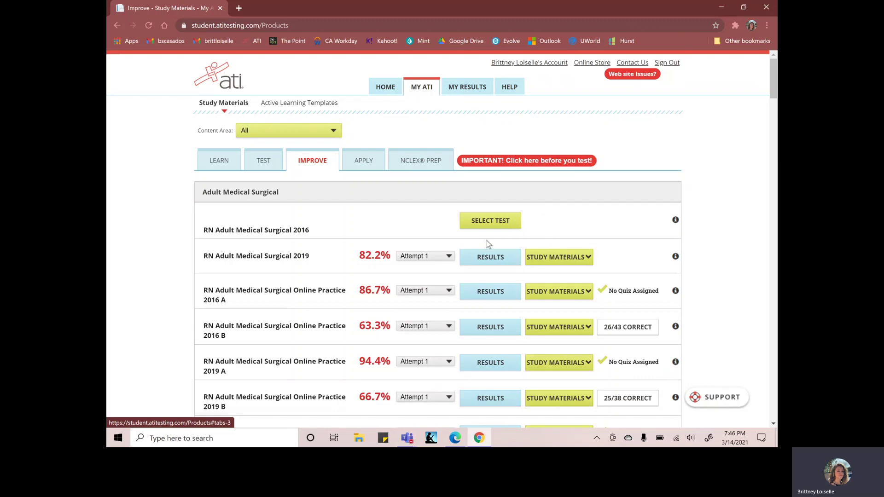
- Switch RN Adult Medical Surgical 2019 to Attempt 2, showing its 80.0% score
left_click(451, 256)
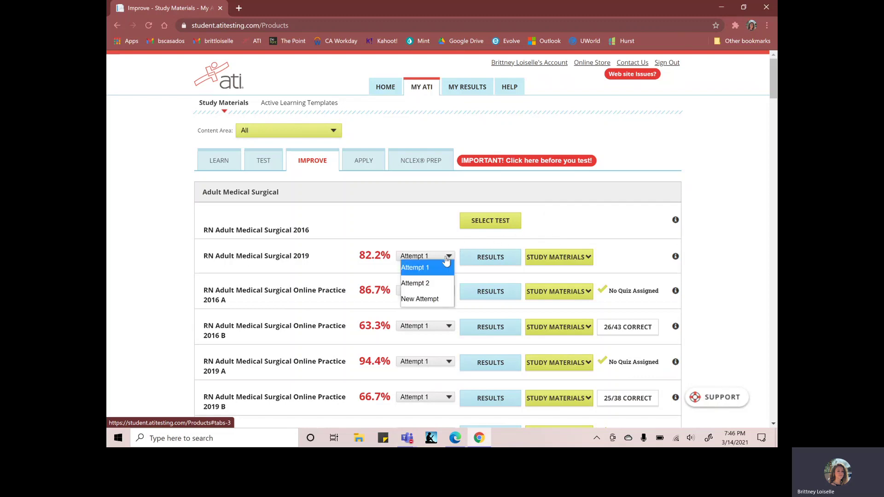
left_click(432, 283)
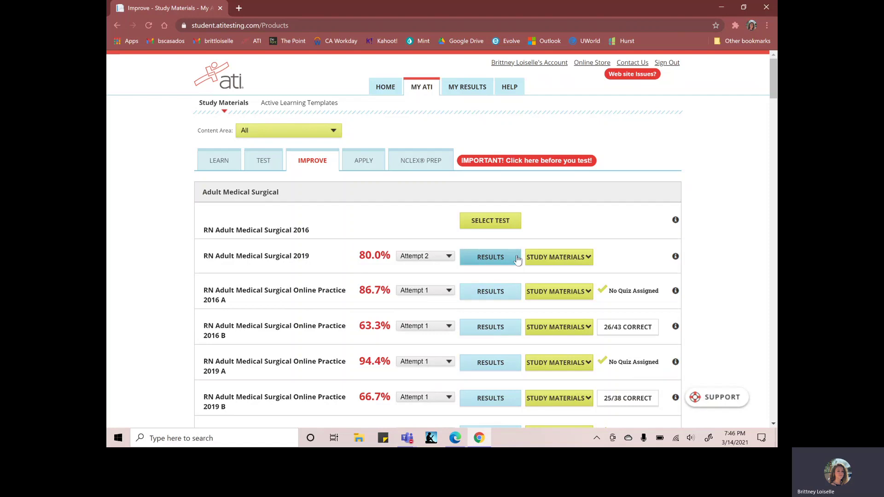
- Expand the 2019 test's study materials and begin the Pharmacological and Parenteral Therapies review
left_click(549, 268)
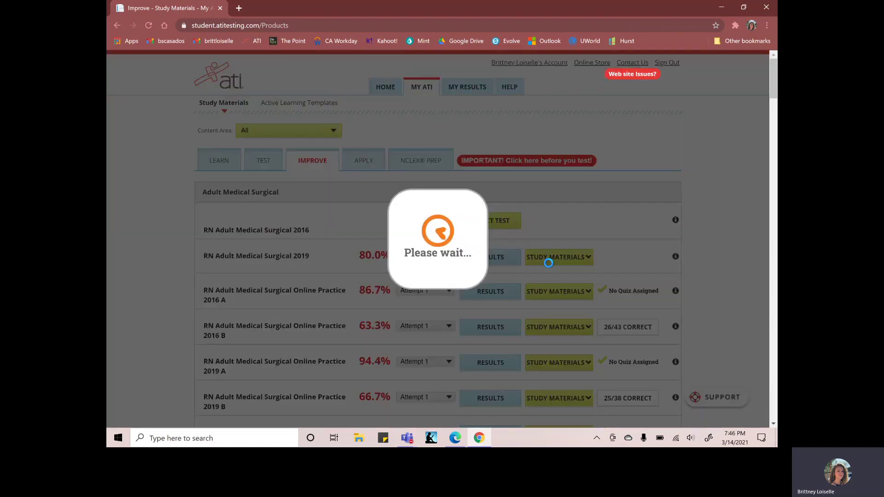
scroll(401, 291, "down", 2)
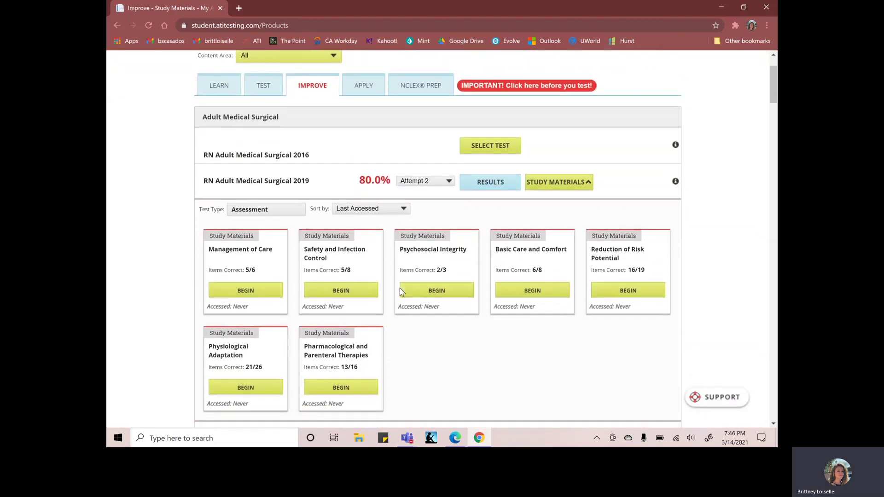
scroll(400, 292, "down", 2)
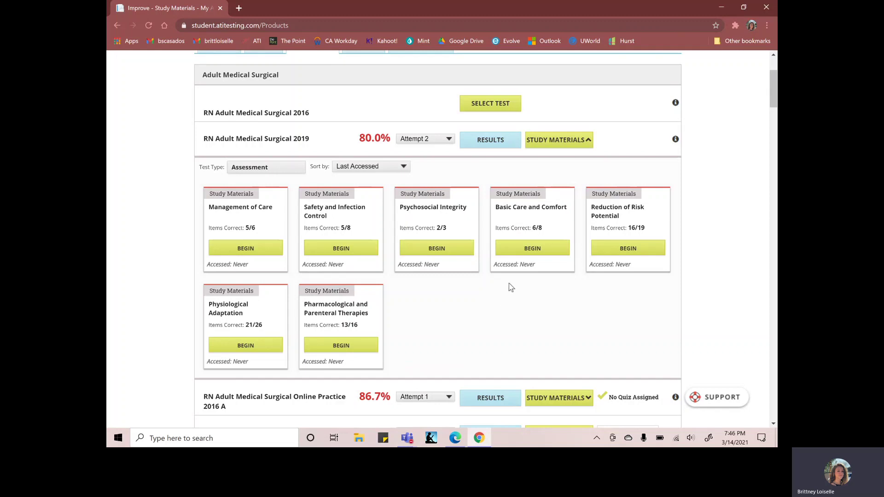
left_click(343, 348)
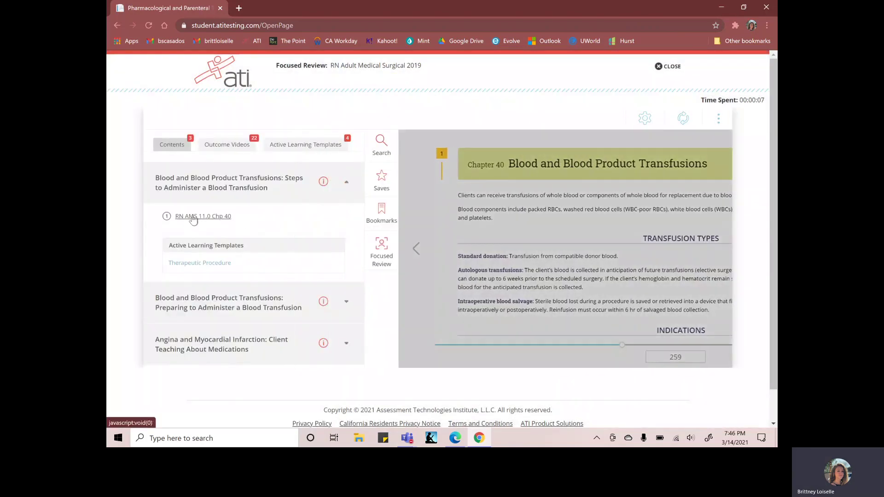
- Expand Preparing to Administer a Blood Transfusion, view its Chapter 40 reading, and reopen the contents
left_click(346, 183)
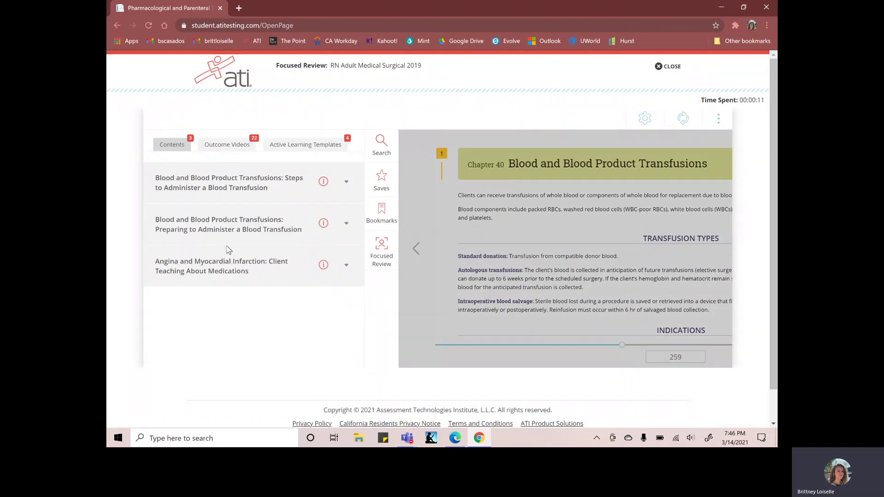
left_click(346, 224)
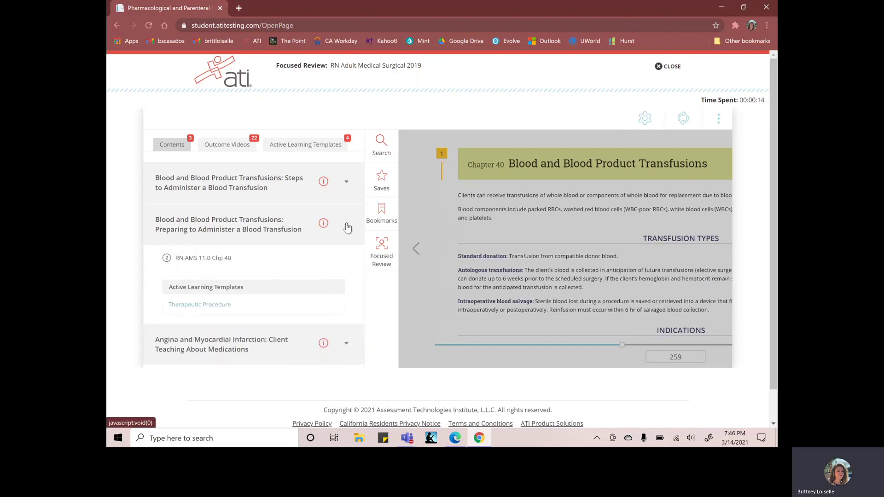
left_click(213, 264)
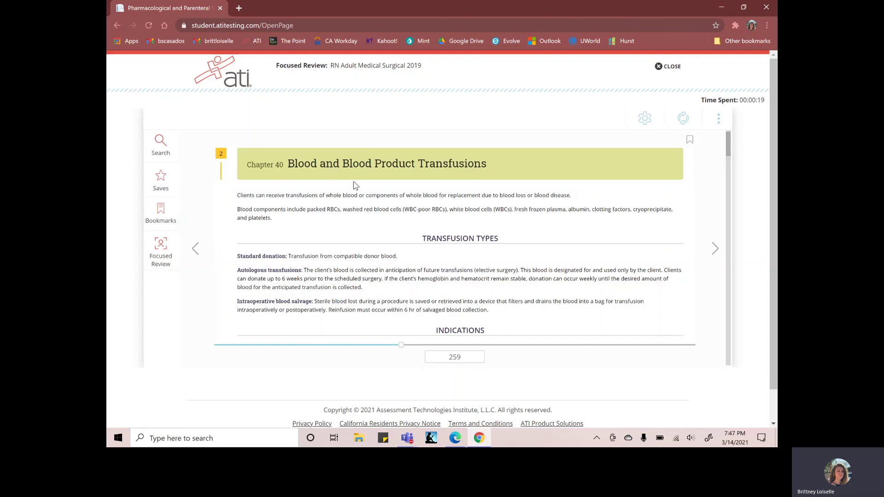
scroll(355, 185, "down", 1)
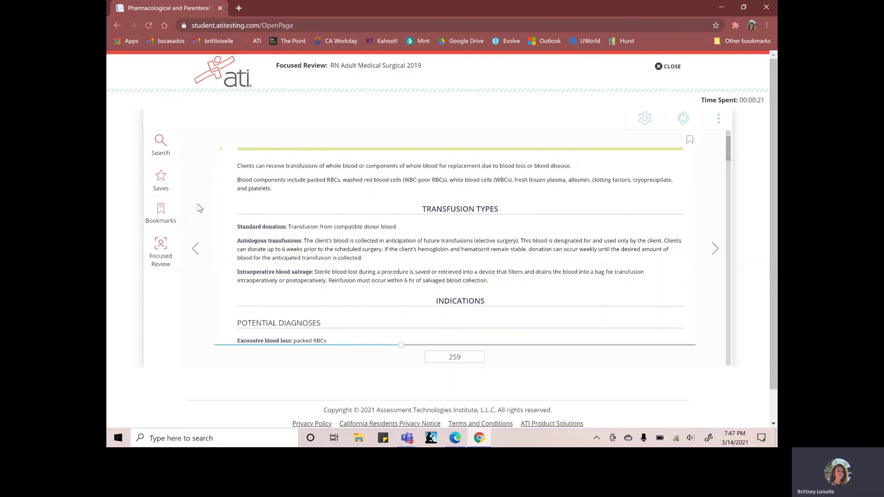
scroll(282, 248, "up", 1)
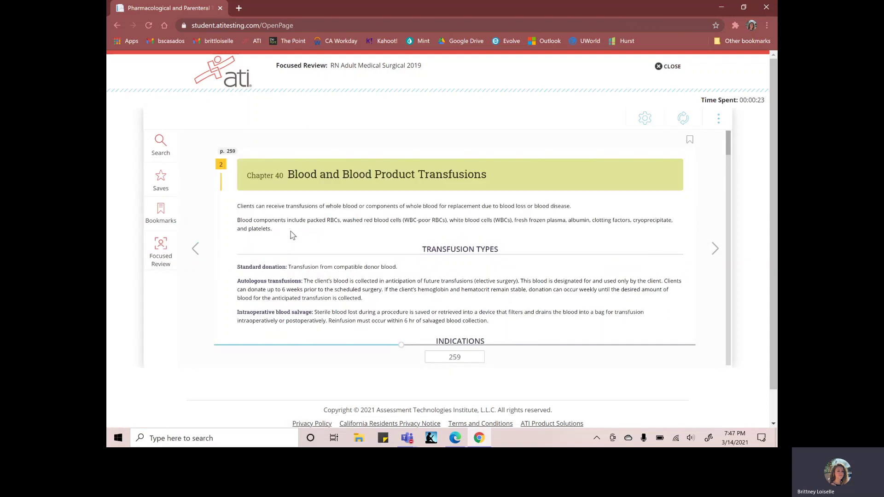
left_click(161, 254)
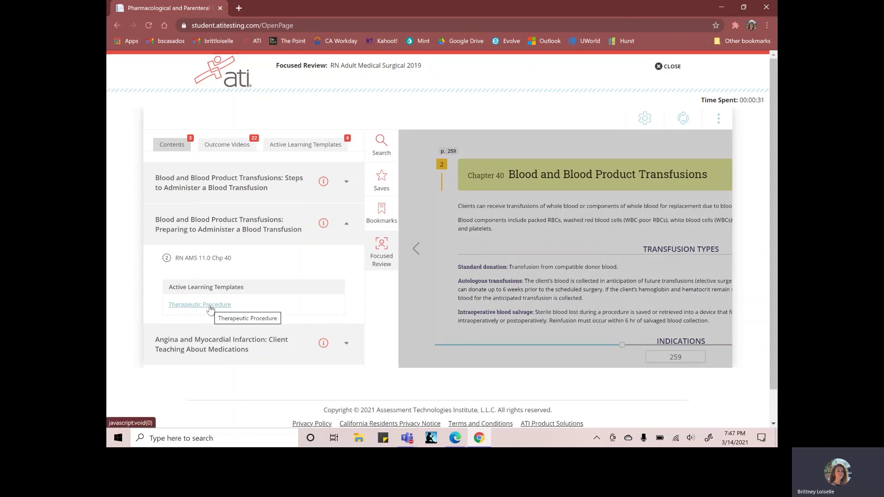
- Open the Therapeutic Procedure learning template and look over its form
left_click(210, 306)
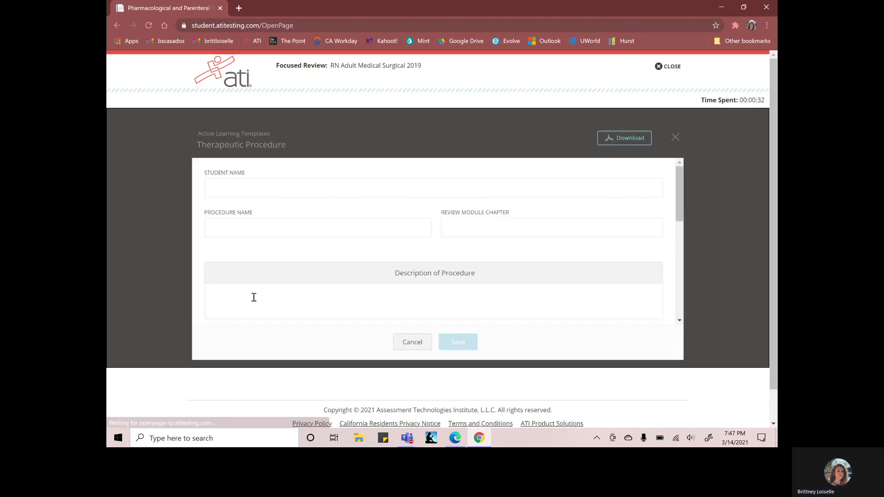
scroll(389, 235, "down", 5)
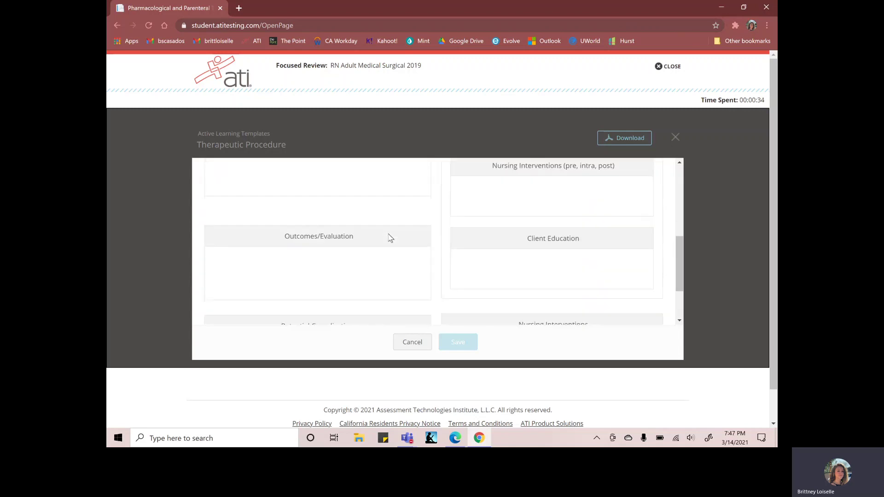
scroll(391, 237, "down", 4)
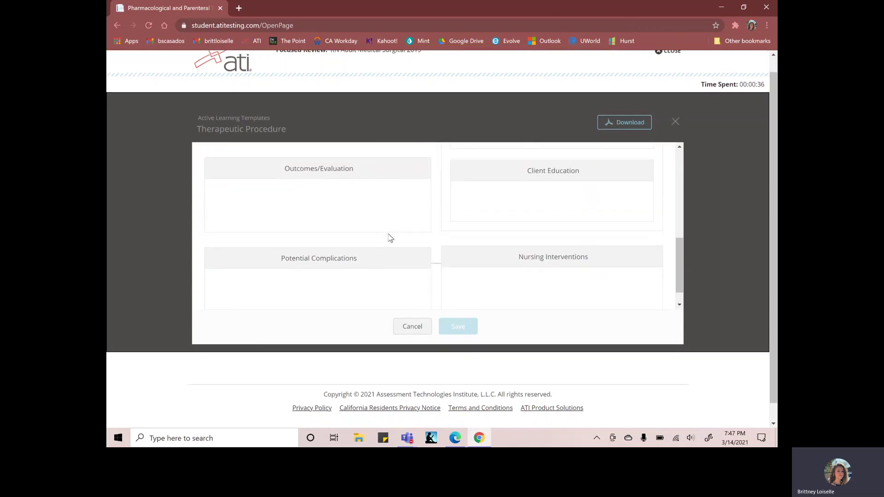
scroll(391, 237, "up", 10)
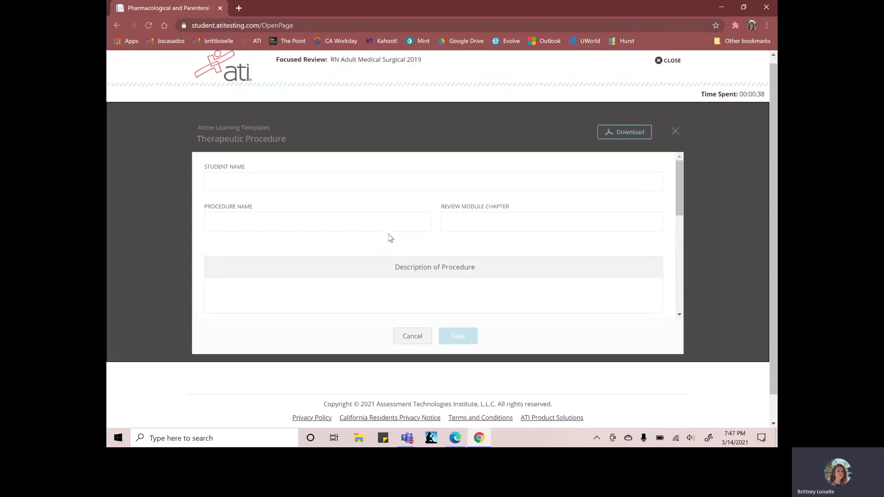
scroll(390, 235, "up", 1)
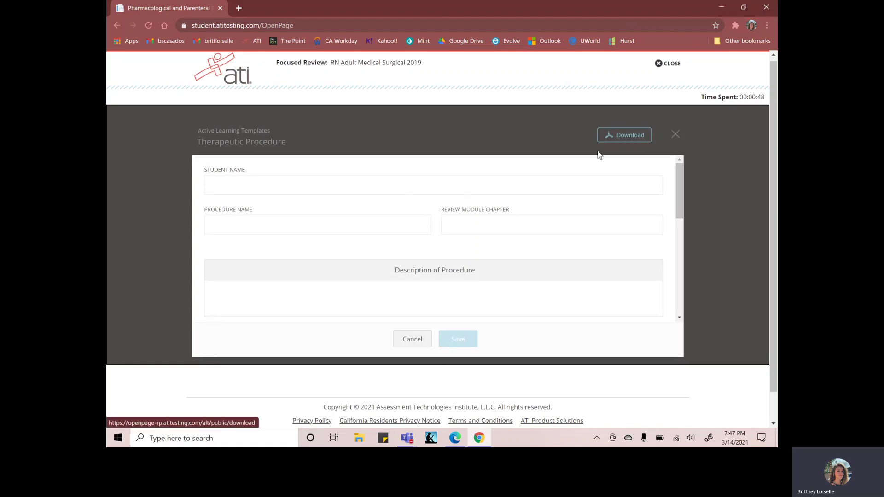
- Fill the student name from autofill and leave the procedure name blank
left_click(294, 180)
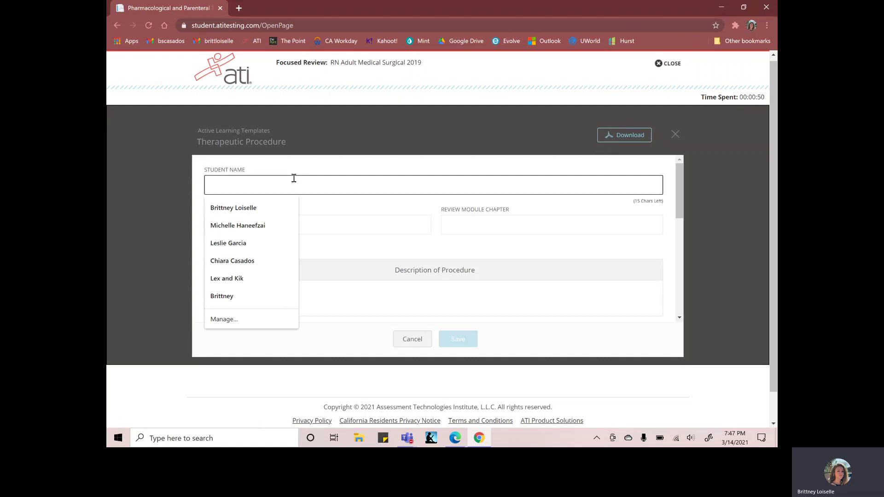
left_click(257, 207)
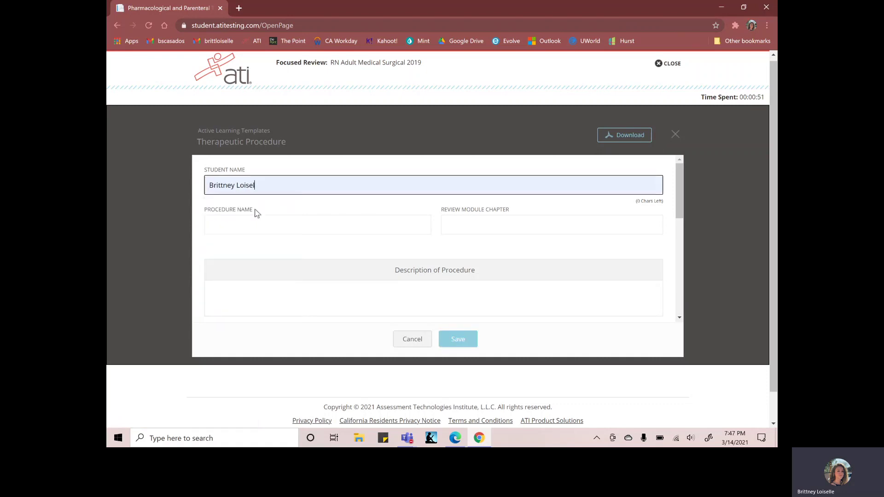
left_click(272, 185)
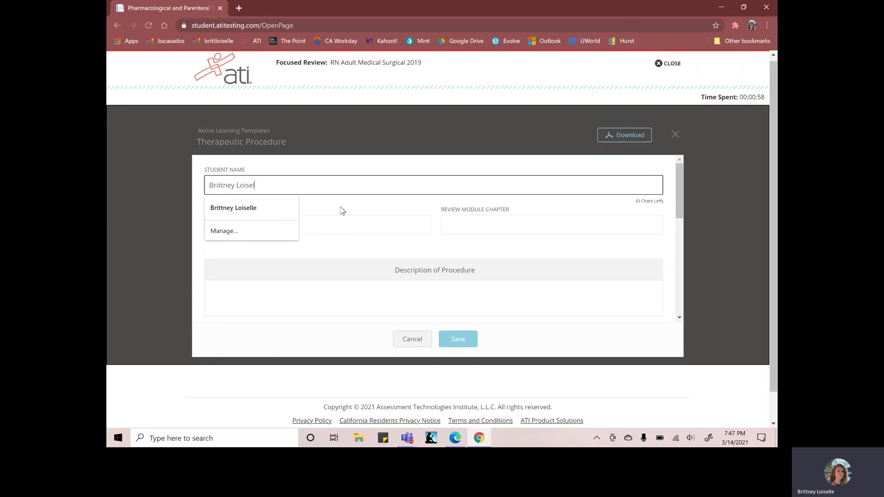
left_click(340, 220)
type("Xxx")
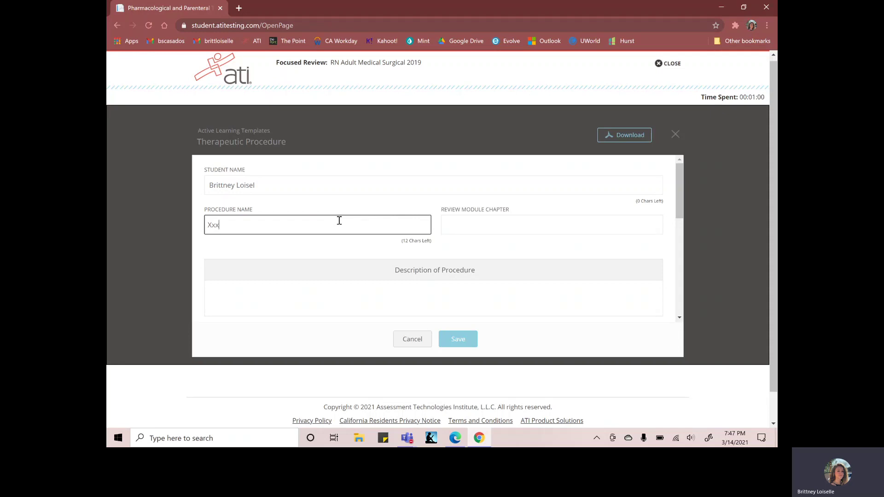
type("xxxxxxxxxxxx")
key("BackSpace")
key("BackSpace")
key("BackSpace")
key("BackSpace")
key("BackSpace")
key("BackSpace")
key("BackSpace")
key("BackSpace")
key("BackSpace")
key("BackSpace")
key("BackSpace")
key("BackSpace")
key("BackSpace")
key("BackSpace")
key("BackSpace")
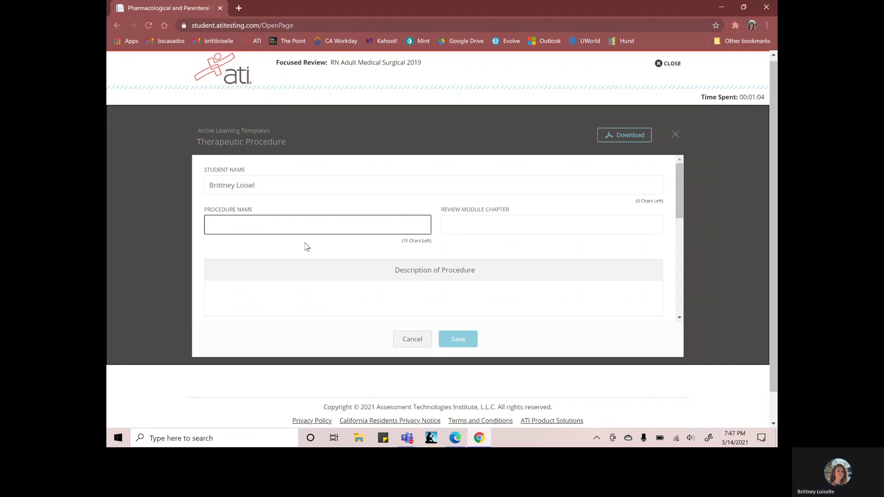
scroll(466, 215, "down", 3)
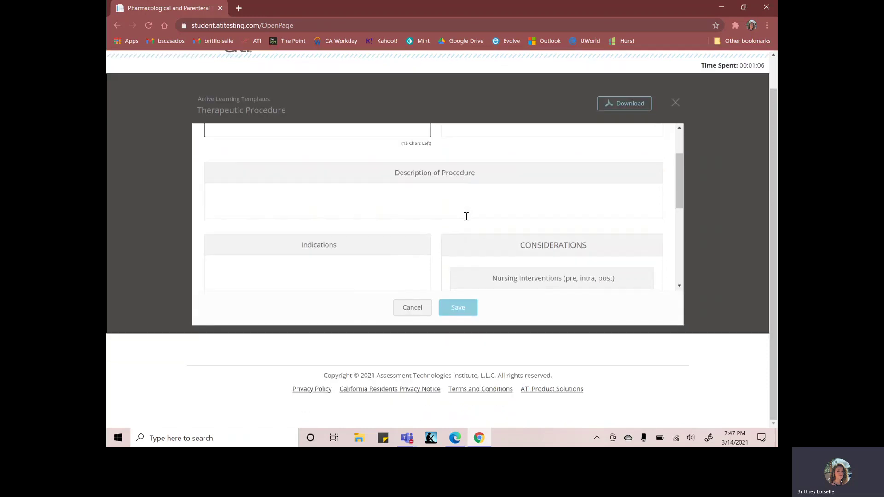
scroll(466, 216, "down", 1)
scroll(467, 218, "up", 3)
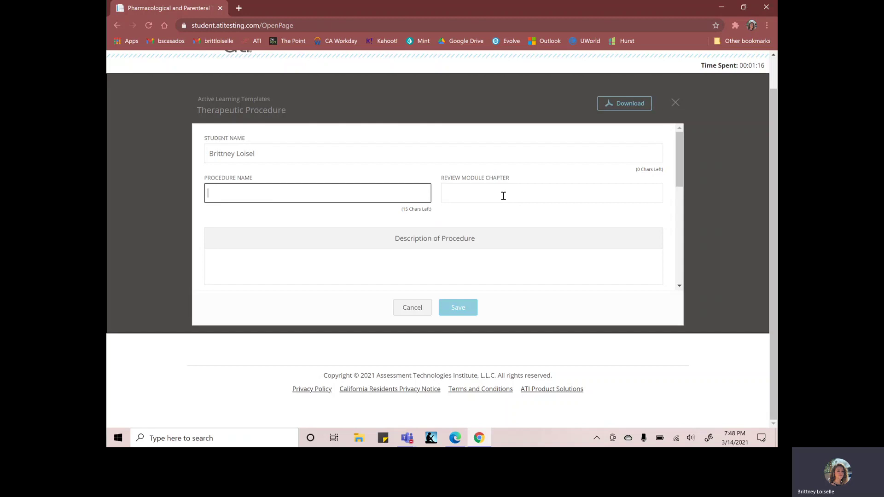
left_click(676, 102)
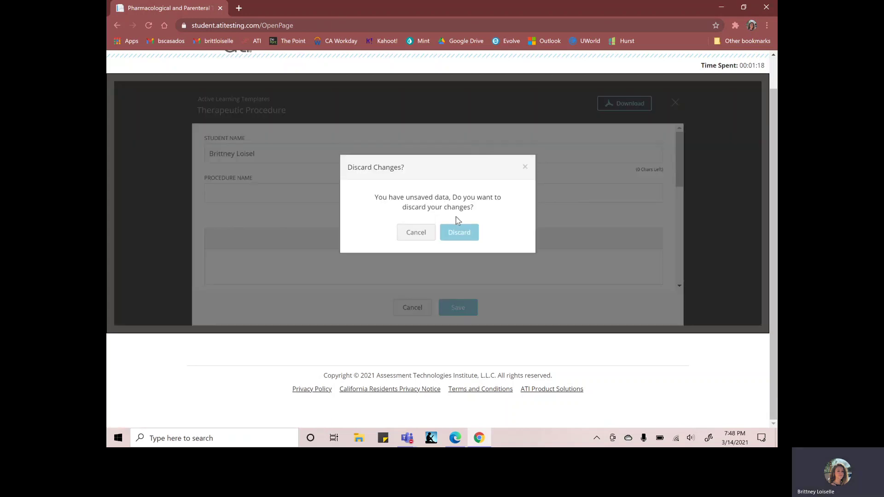
left_click(452, 236)
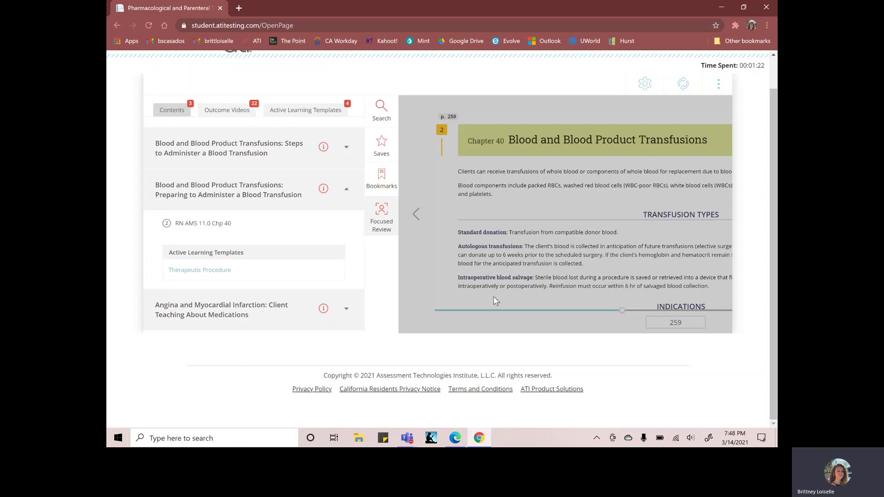
left_click(204, 271)
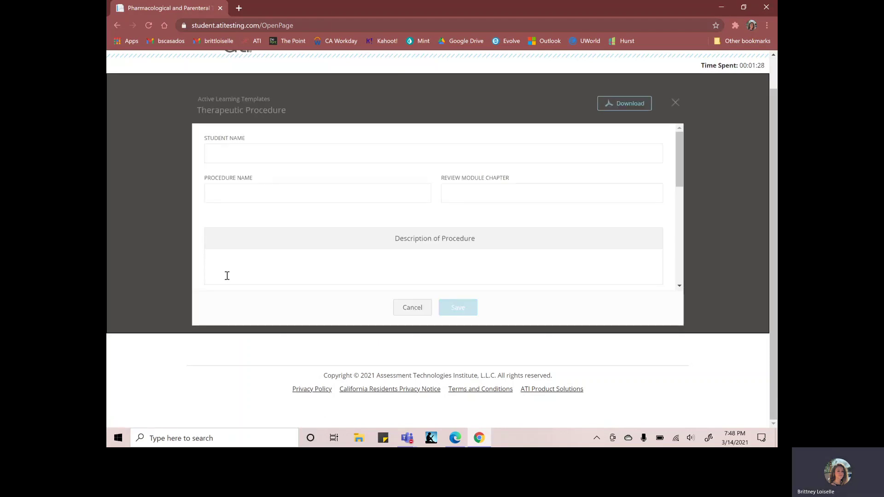
scroll(336, 249, "down", 1)
scroll(336, 247, "down", 1)
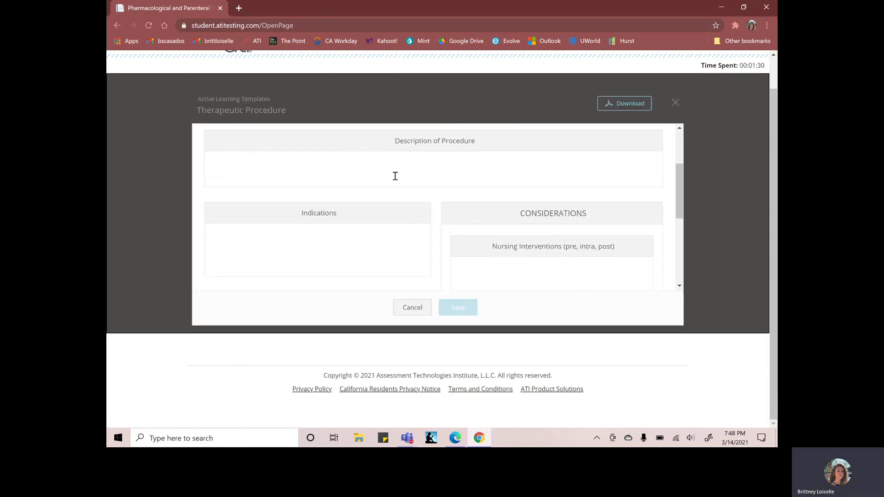
scroll(399, 167, "down", 2)
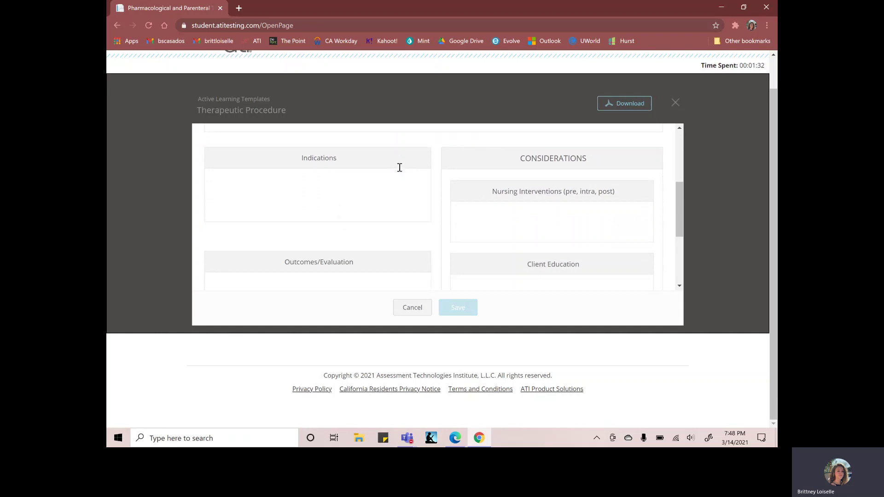
scroll(297, 142, "up", 1)
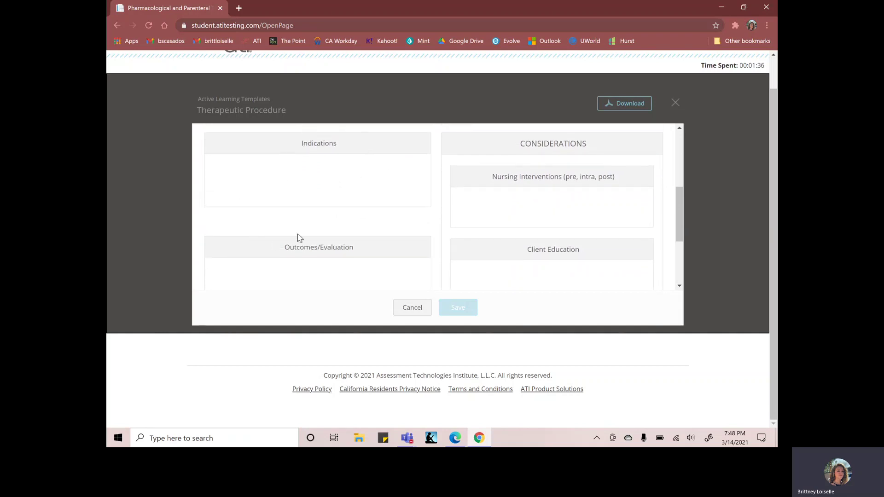
scroll(297, 238, "down", 2)
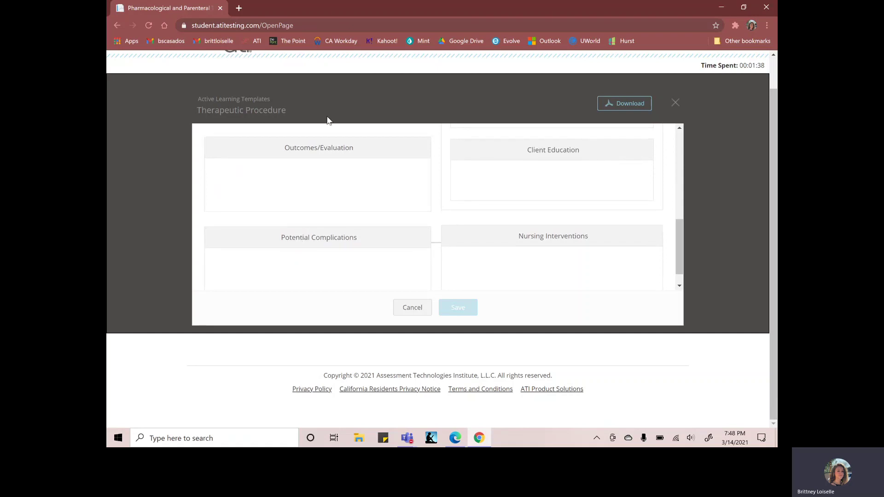
scroll(308, 228, "down", 1)
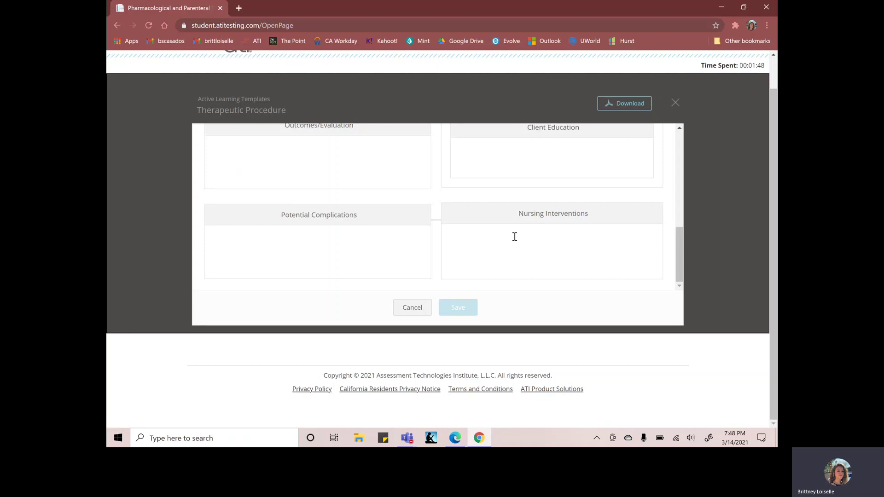
scroll(539, 242, "up", 4)
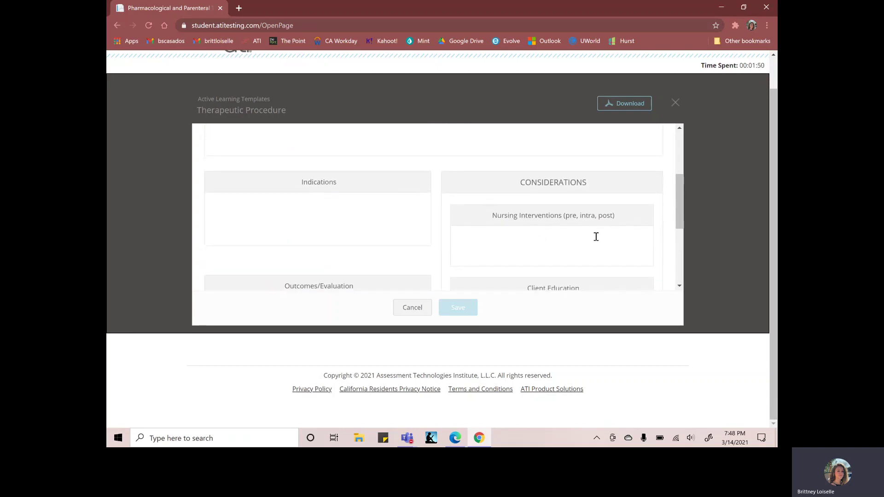
scroll(596, 237, "down", 1)
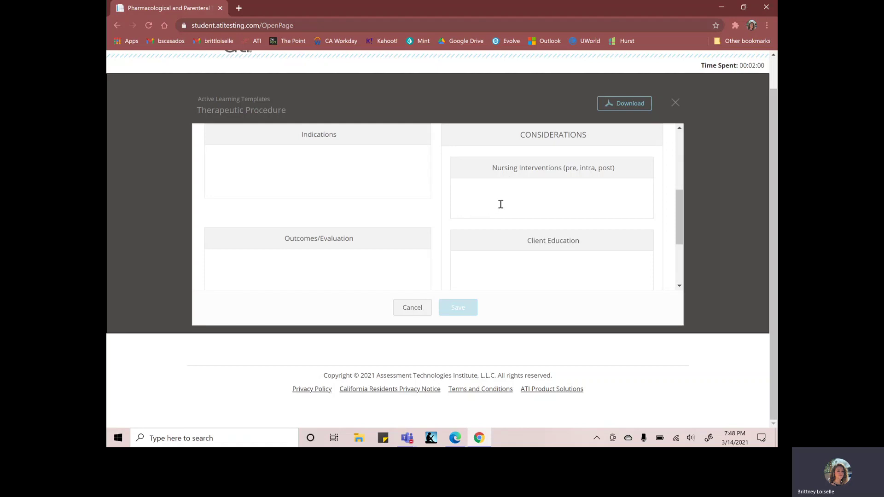
scroll(500, 204, "down", 1)
scroll(516, 205, "down", 1)
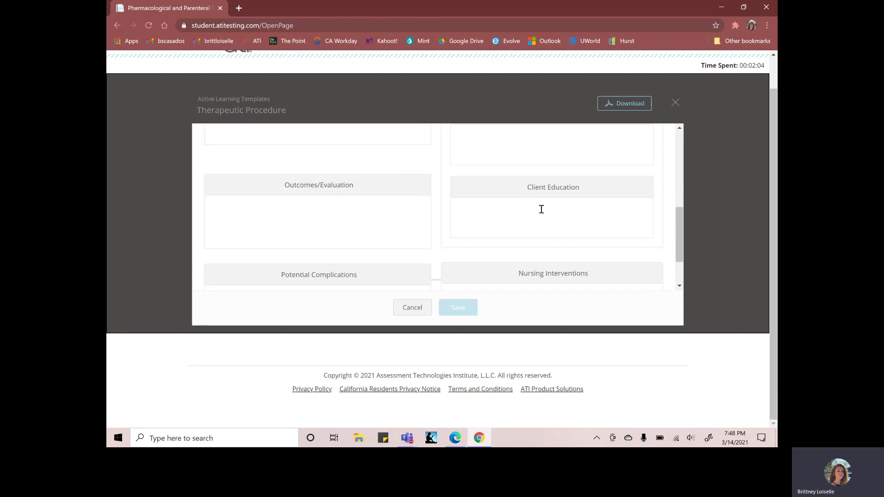
scroll(545, 210, "down", 2)
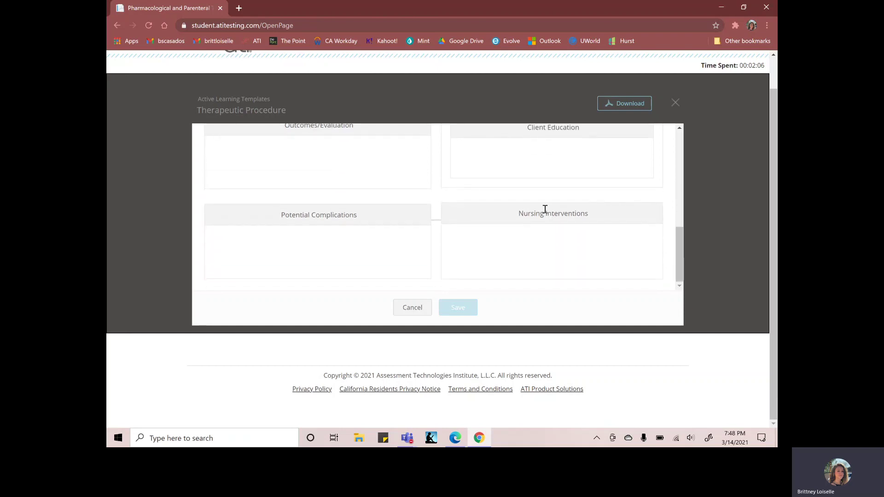
- Close the template, hide the contents, and scroll through the Chapter 40 transfusion reading
left_click(675, 102)
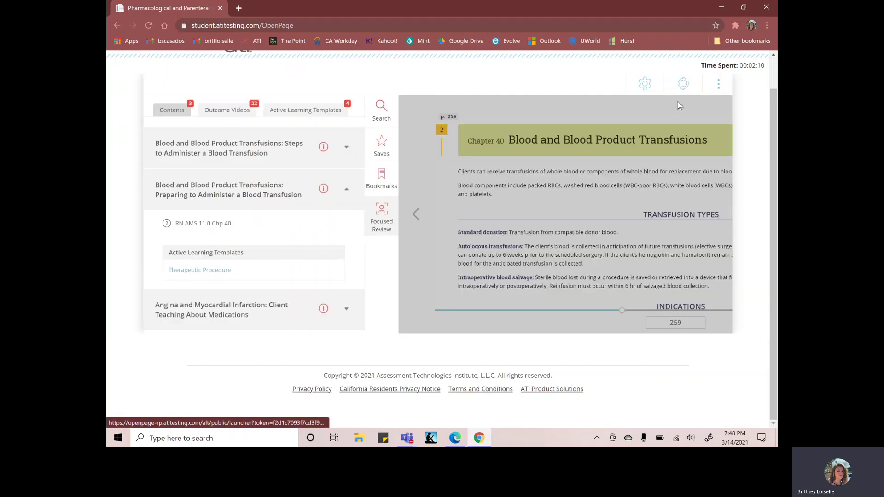
left_click(542, 155)
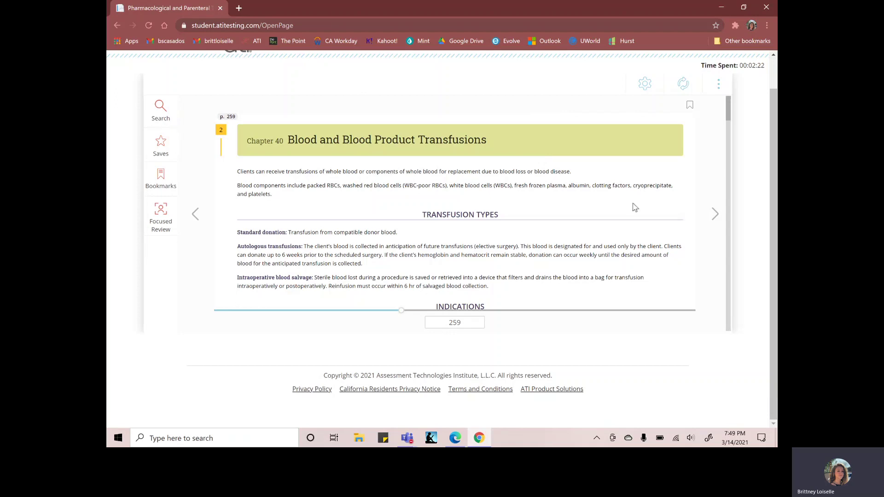
scroll(613, 341, "up", 2)
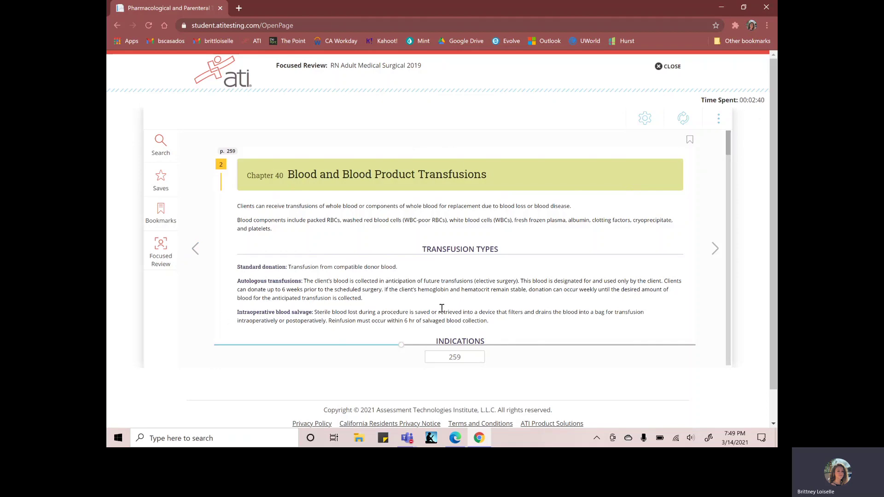
scroll(442, 308, "down", 5)
scroll(441, 308, "up", 5)
scroll(461, 226, "down", 15)
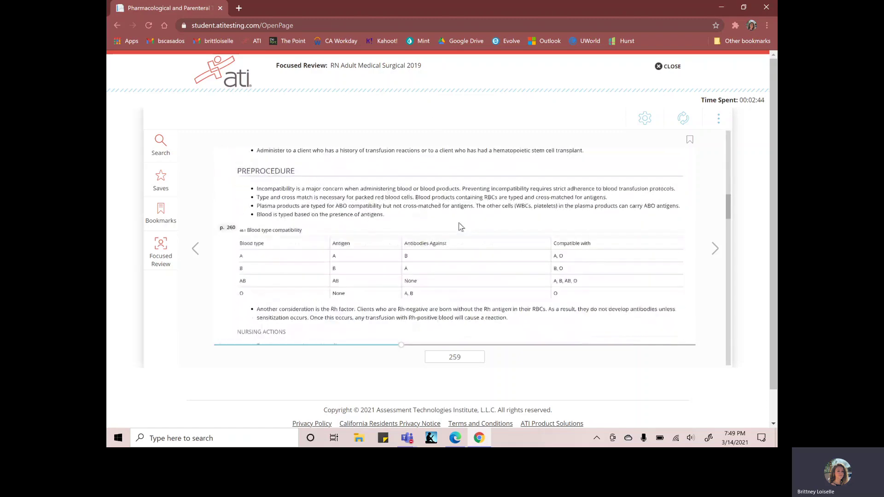
scroll(461, 226, "down", 10)
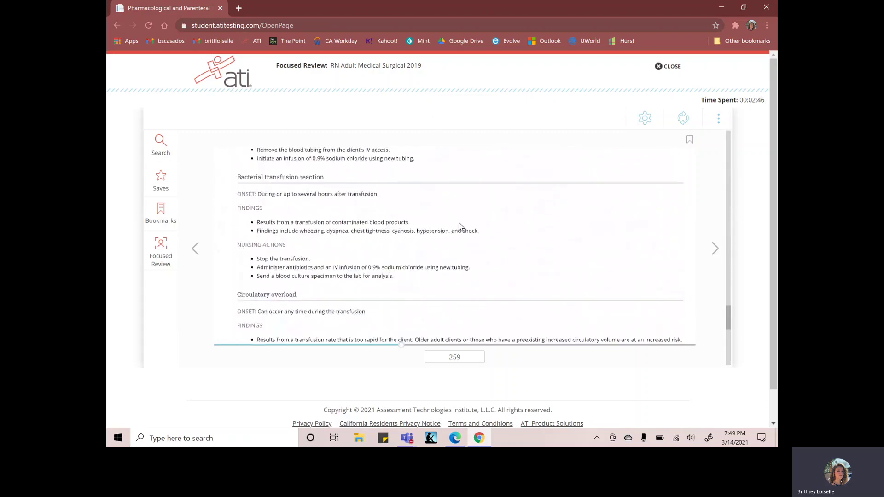
scroll(461, 226, "up", 6)
scroll(460, 226, "up", 15)
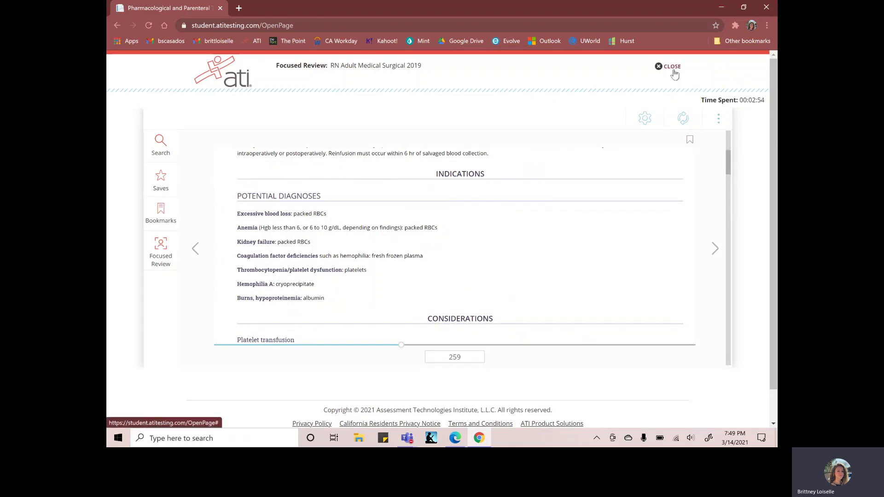
- Collapse the blood transfusion topic and open Angina and Myocardial Infarction's System Disorder template
left_click(162, 251)
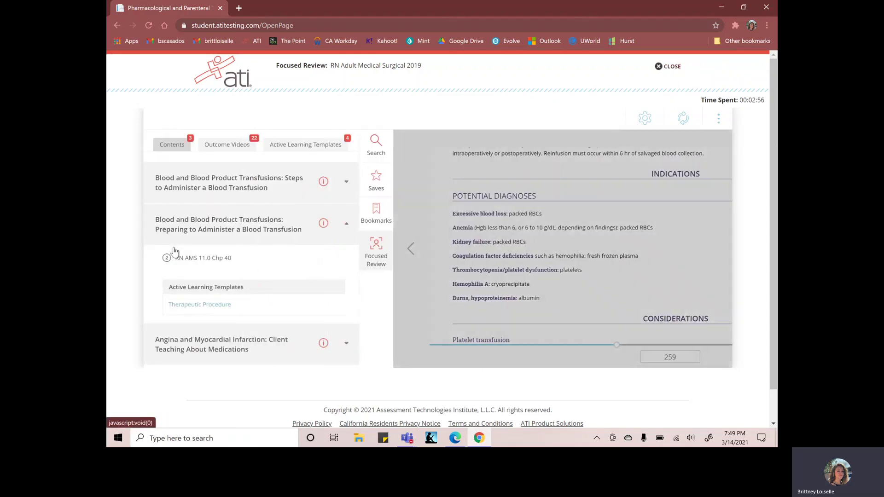
left_click(345, 223)
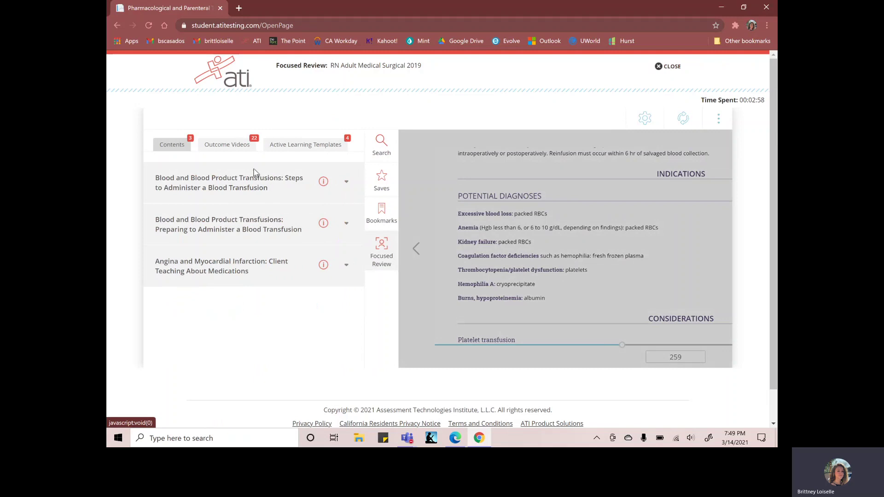
left_click(348, 269)
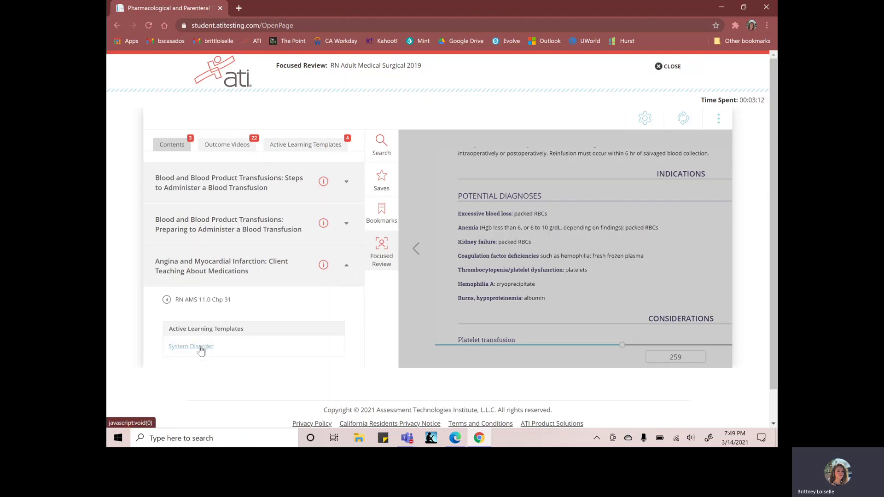
left_click(186, 351)
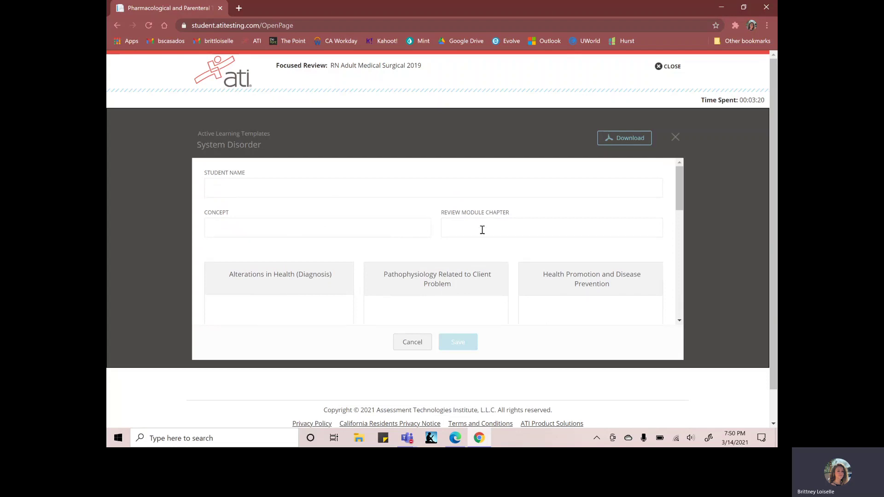
- Scroll through the blank System Disorder form, then close it to return to the Chapter 40 reading
scroll(483, 230, "down", 2)
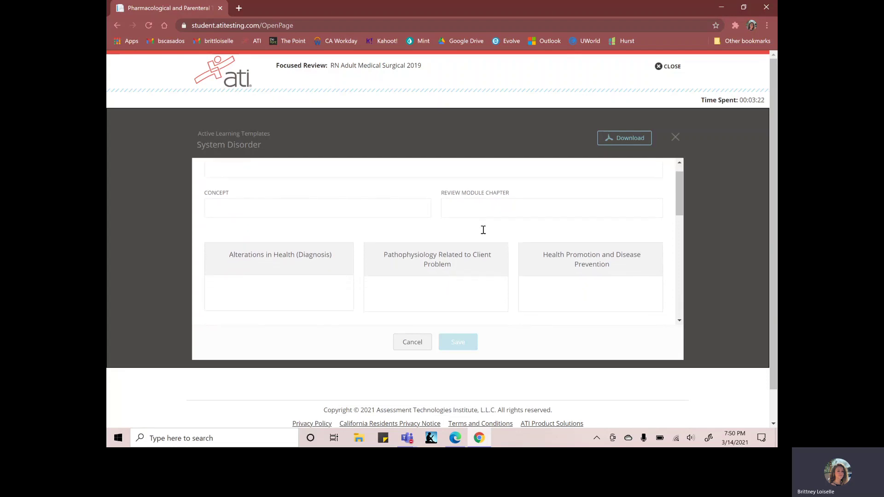
scroll(484, 230, "down", 3)
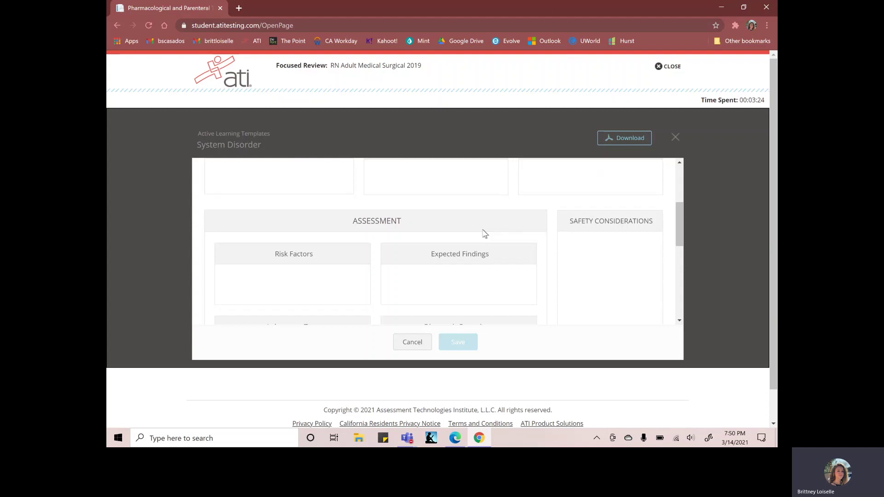
scroll(485, 234, "down", 4)
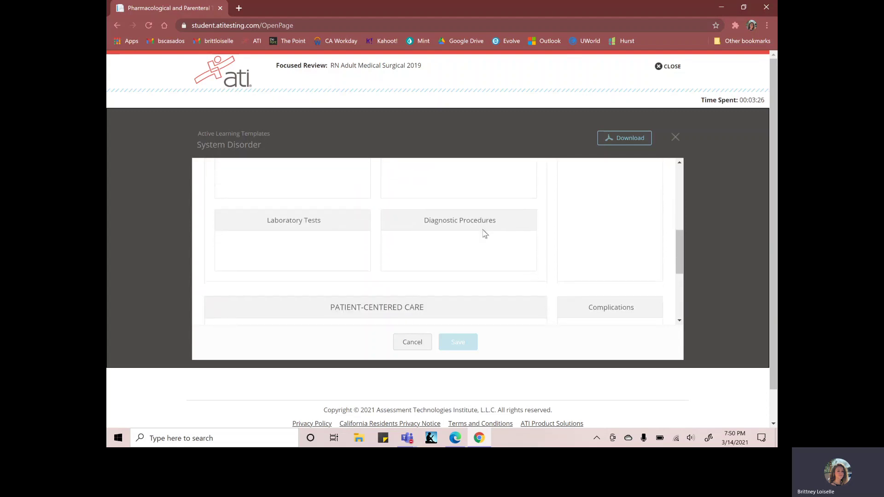
scroll(485, 234, "down", 2)
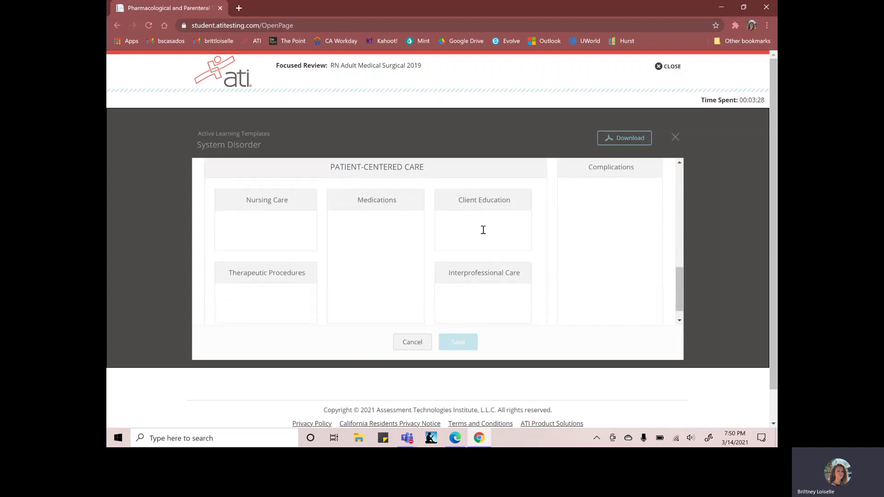
scroll(483, 230, "down", 1)
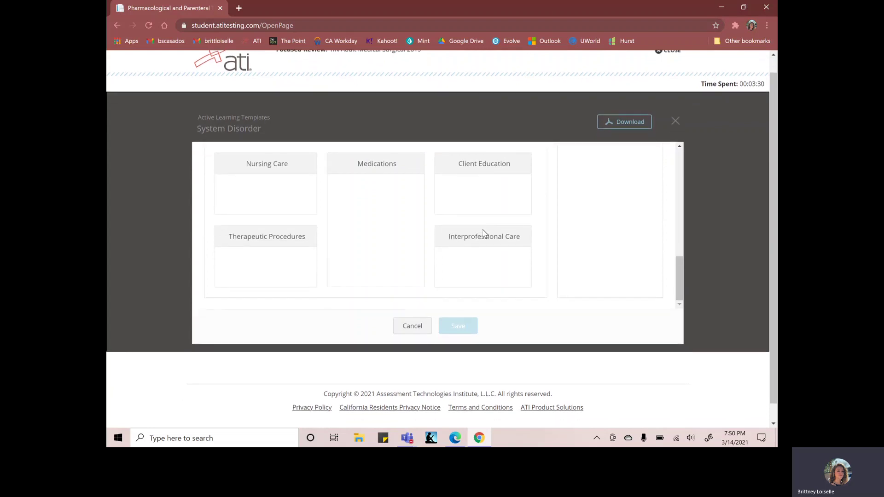
scroll(336, 205, "up", 1)
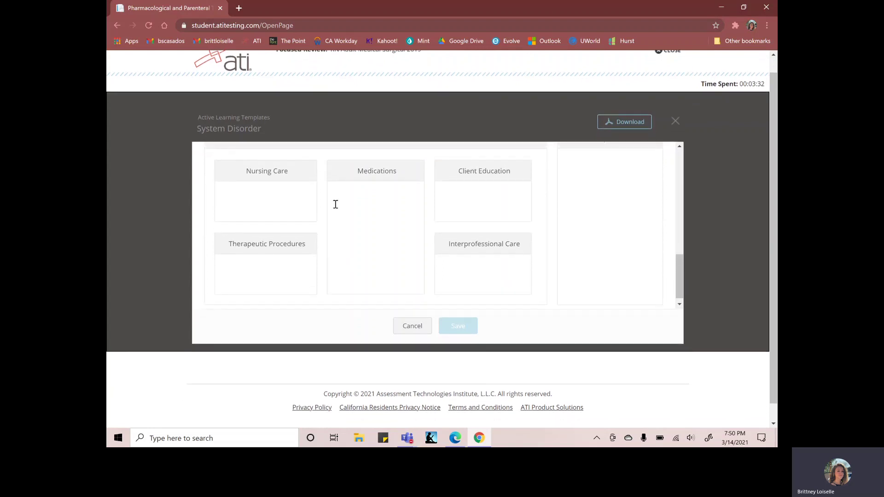
scroll(414, 198, "up", 4)
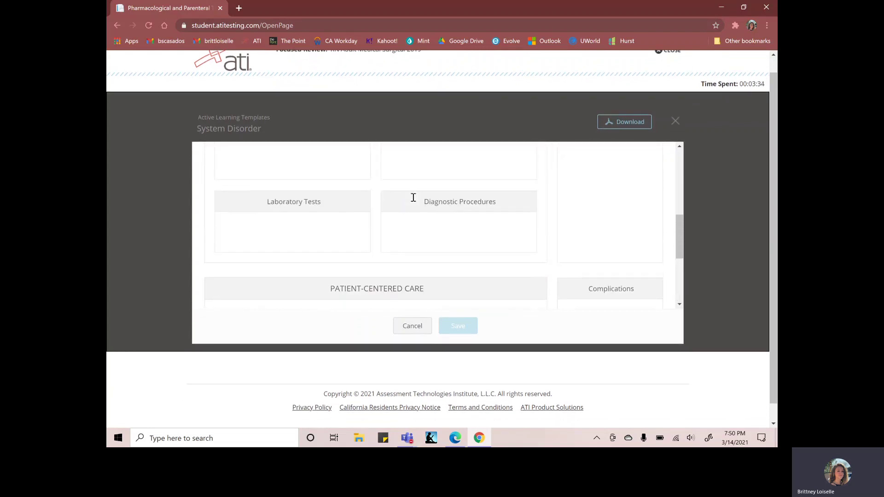
scroll(413, 197, "up", 6)
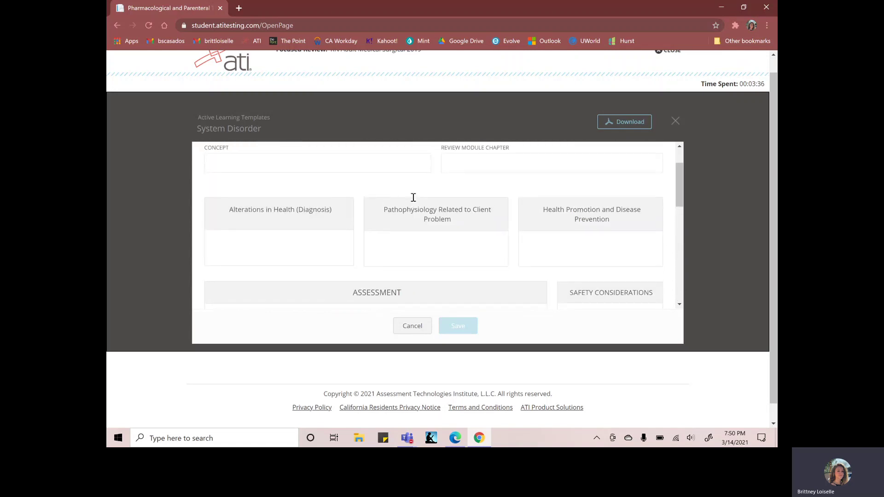
left_click(675, 121)
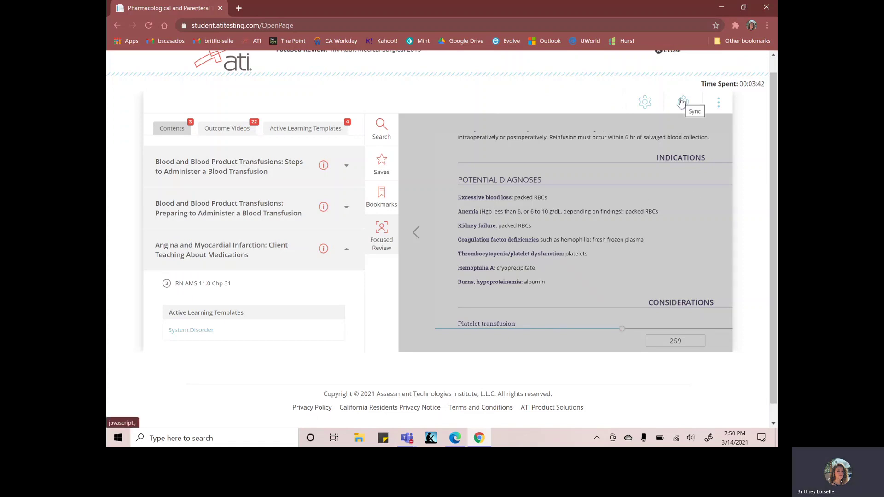
- Scroll to the top and close the focused review, saving its progress
scroll(607, 56, "up", 1)
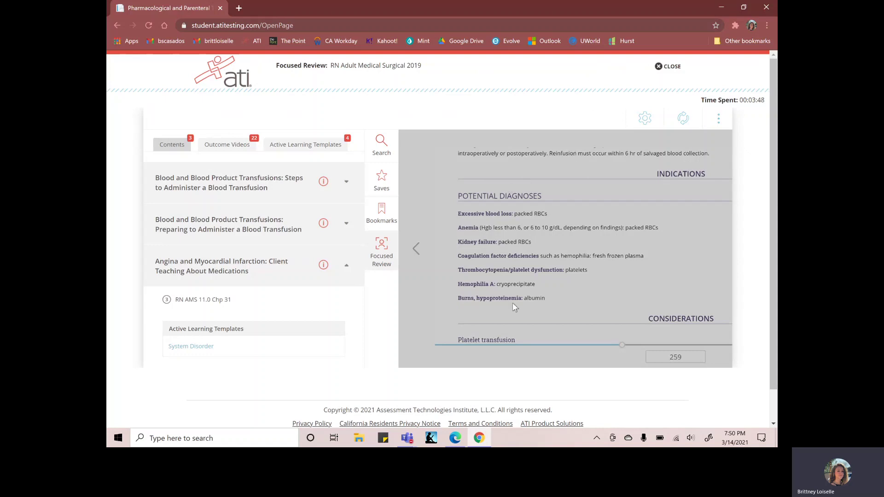
left_click(666, 69)
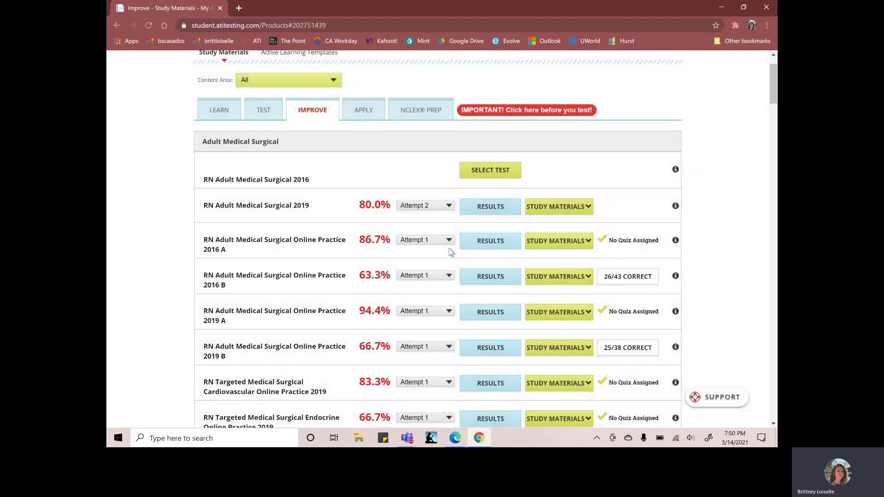
- Expand RN Adult Medical Surgical 2019's study materials to reach the Physiological Adaptation review
left_click(511, 240)
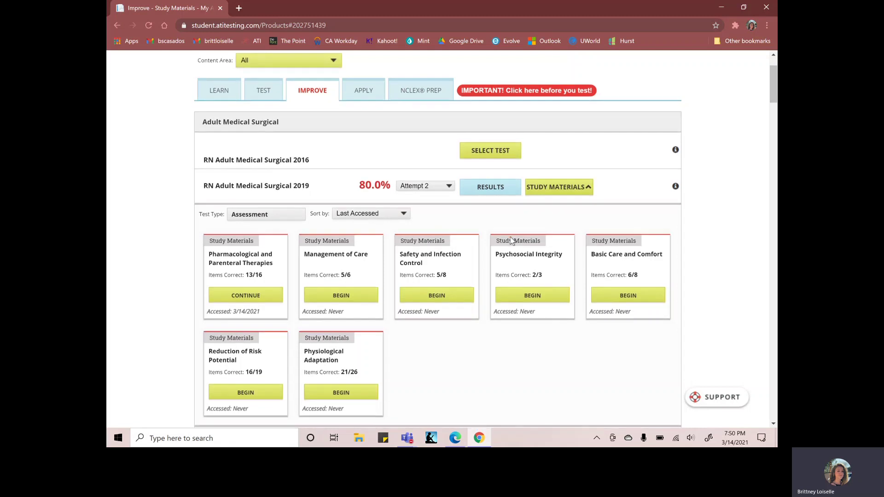
scroll(187, 124, "down", 1)
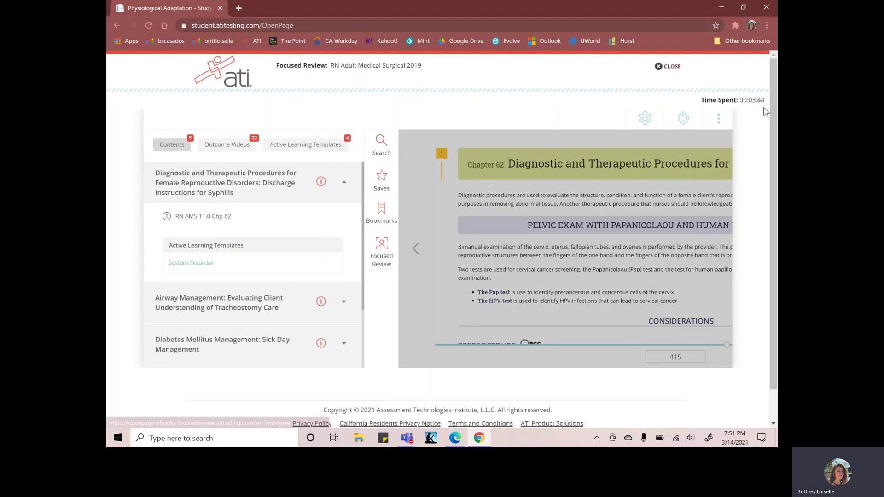
- Close the Physiological Adaptation review and scroll down to the 2019 study material cards
left_click(671, 73)
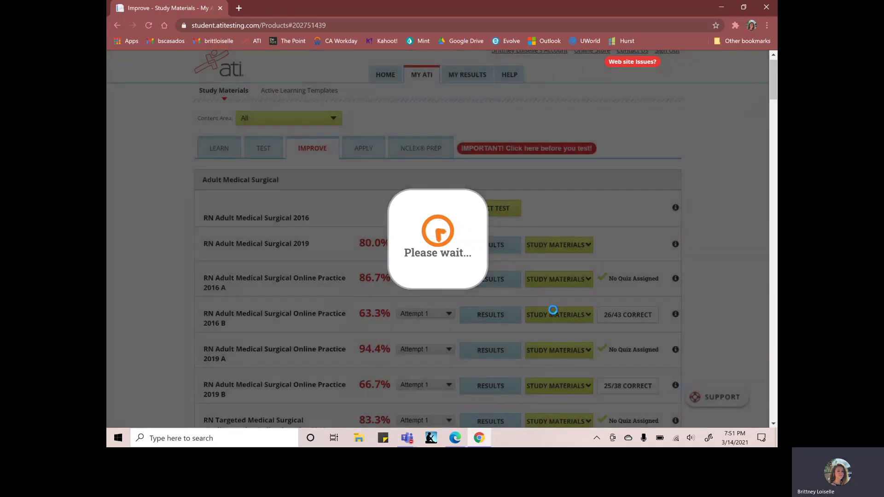
scroll(555, 310, "down", 3)
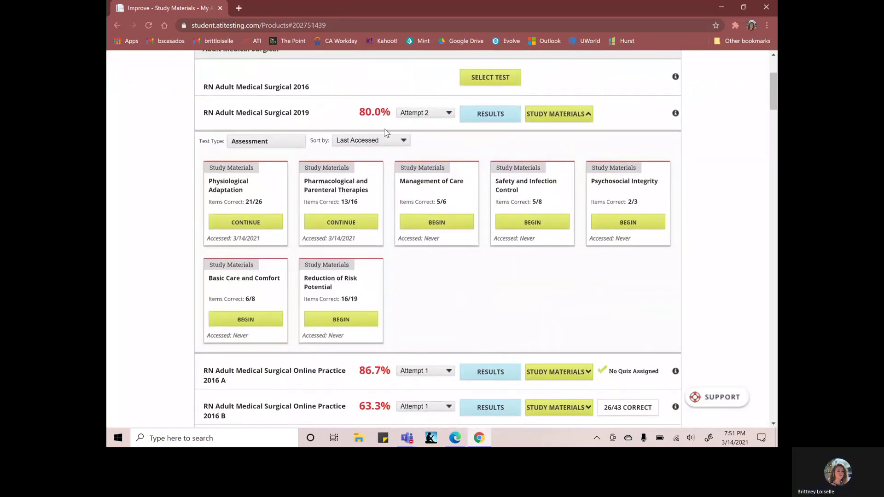
- Open the RN Adult Medical Surgical 2019 Individual Performance Profile and download it as Report (40).pdf
left_click(484, 119)
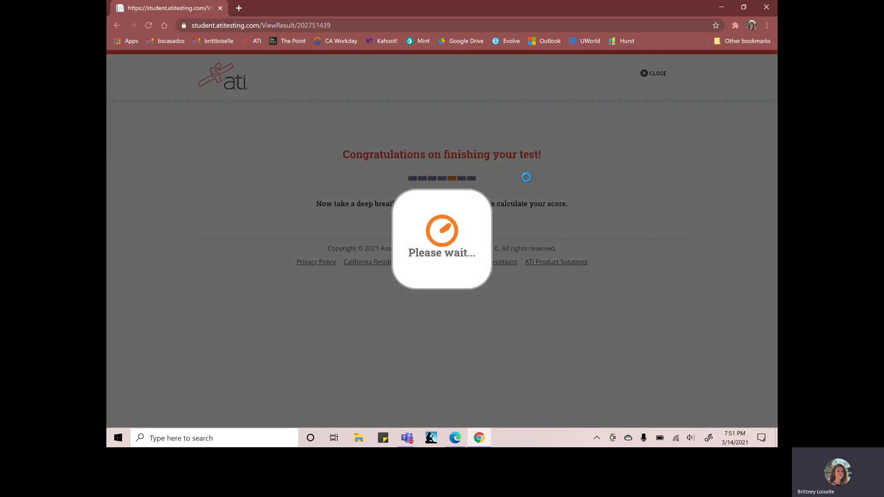
scroll(529, 214, "down", 1)
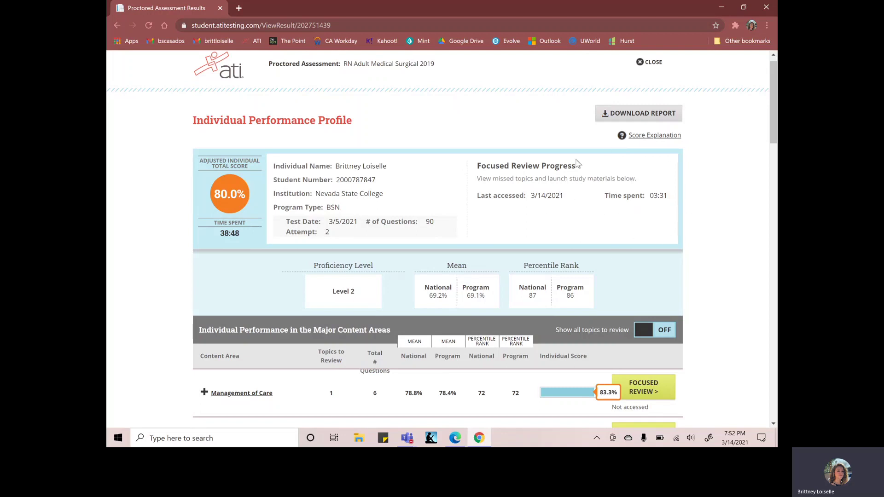
scroll(670, 199, "down", 1)
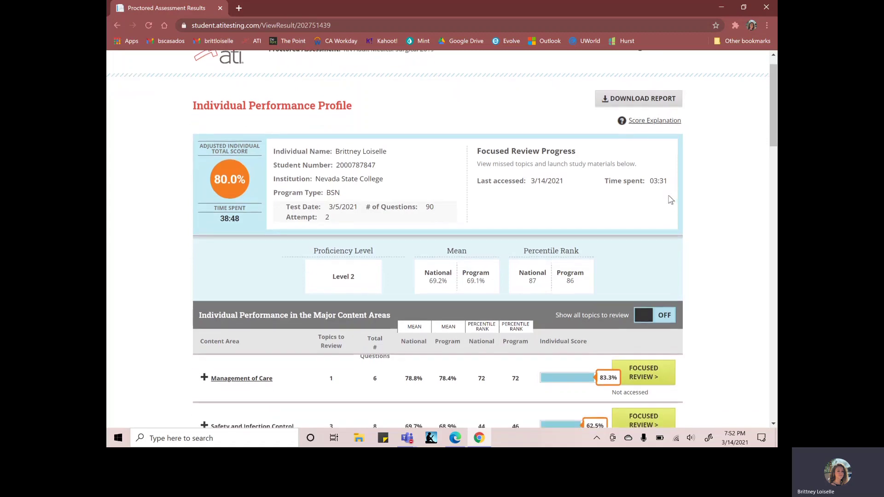
left_click(638, 98)
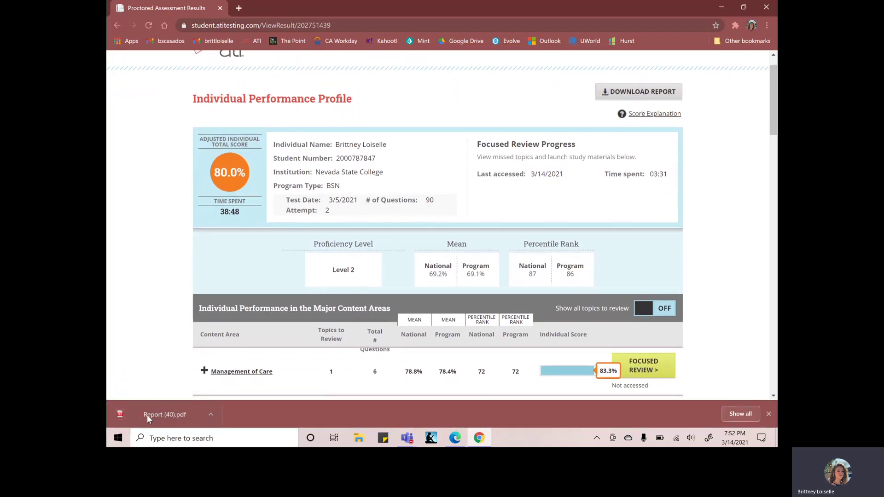
left_click(147, 415)
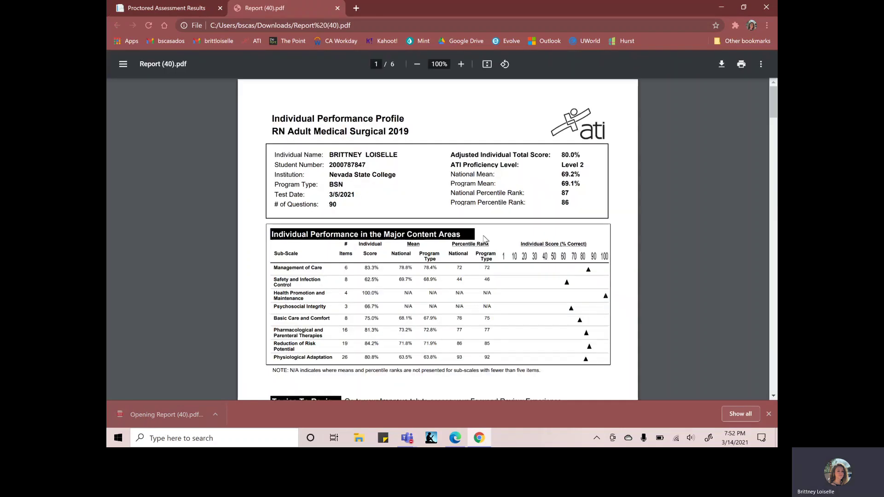
scroll(406, 210, "down", 2)
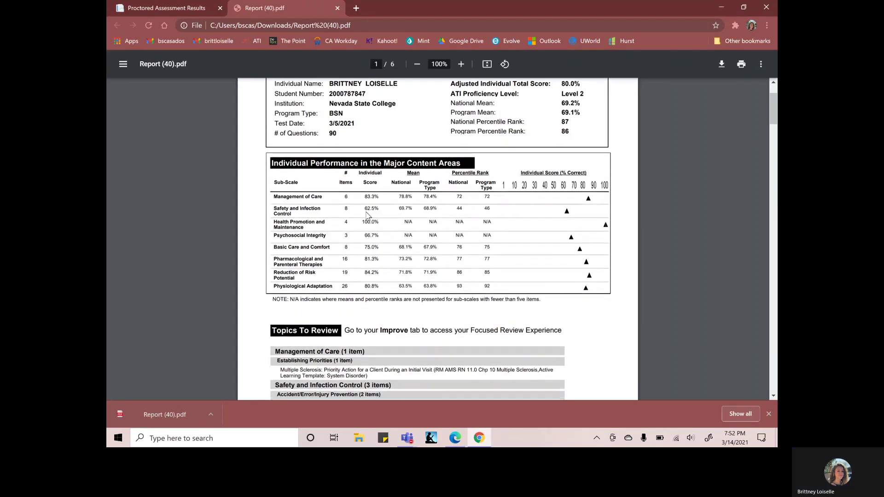
scroll(367, 215, "up", 1)
scroll(367, 215, "up", 1)
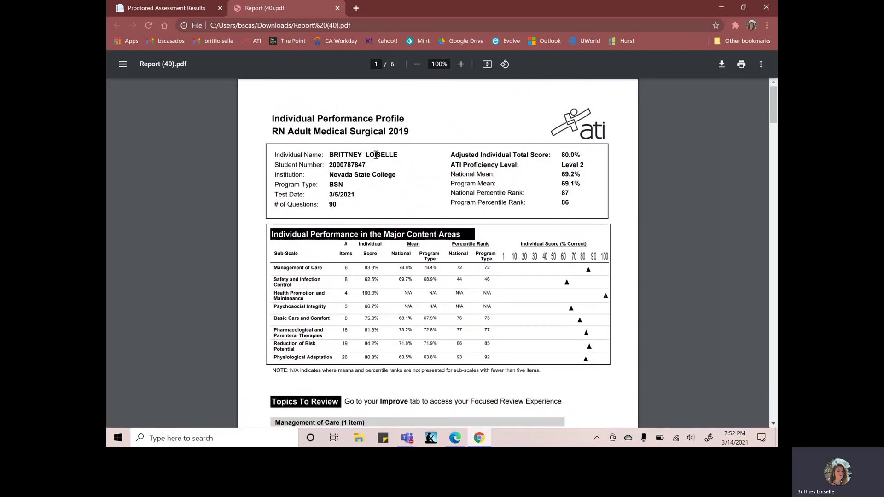
left_click(337, 8)
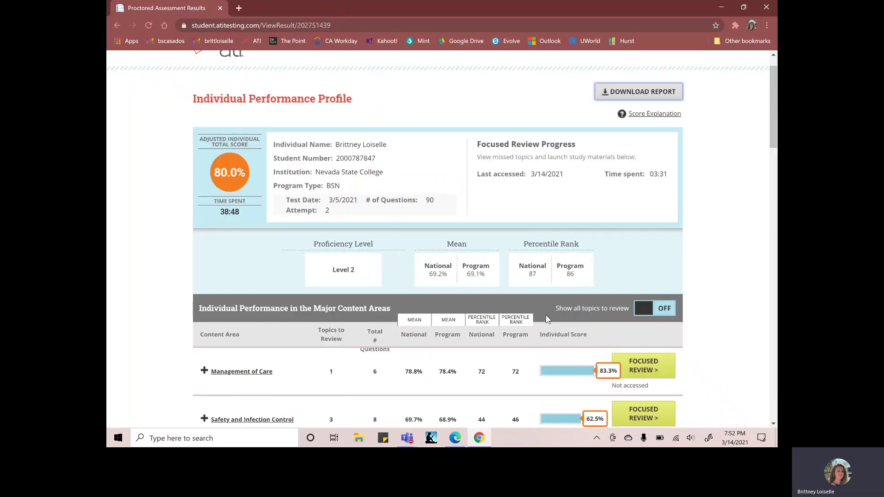
- Take a full-screen snip, crop it to the profile summary, and highlight the student's name and 03:31 in yellow
left_click(709, 437)
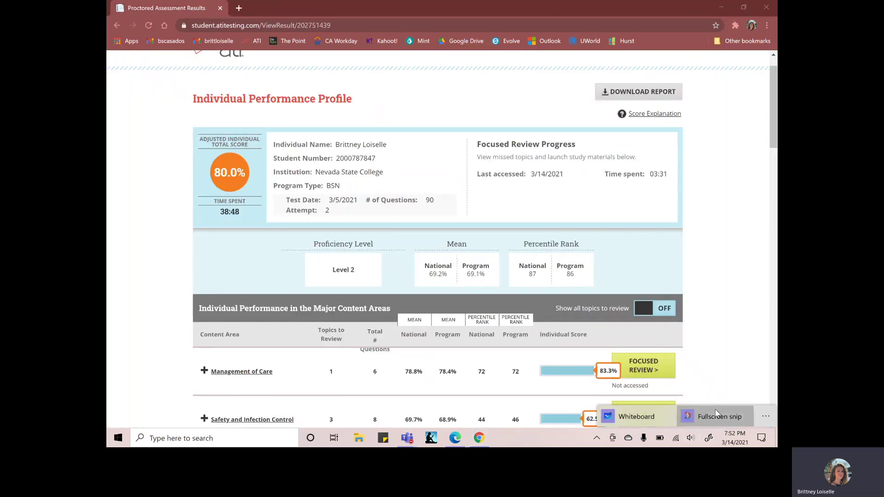
left_click(715, 414)
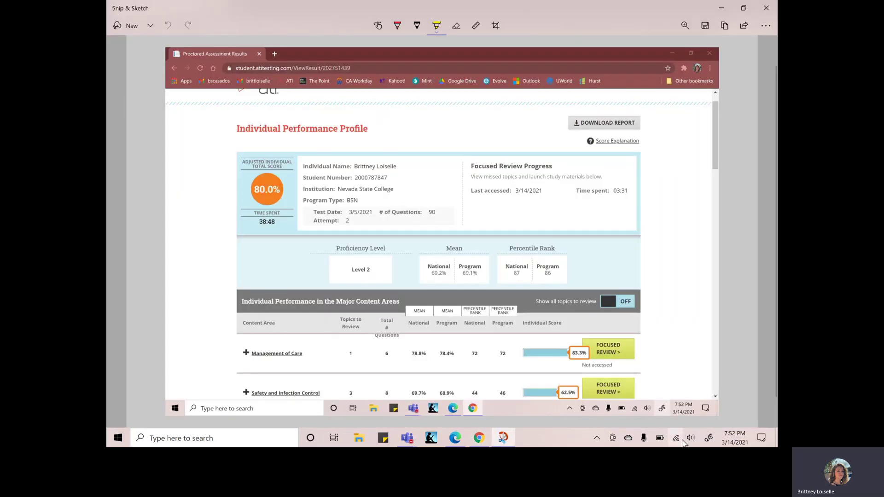
left_click(495, 25)
left_click_drag(165, 47, 224, 108)
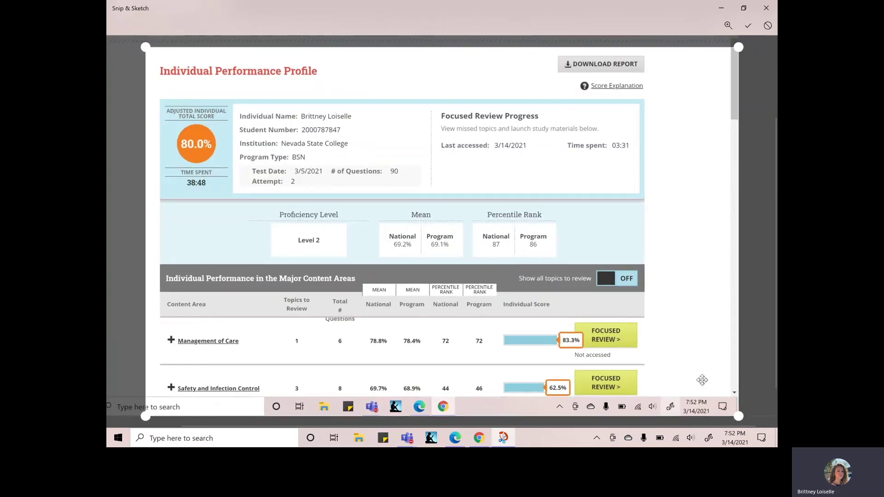
left_click_drag(739, 417, 662, 327)
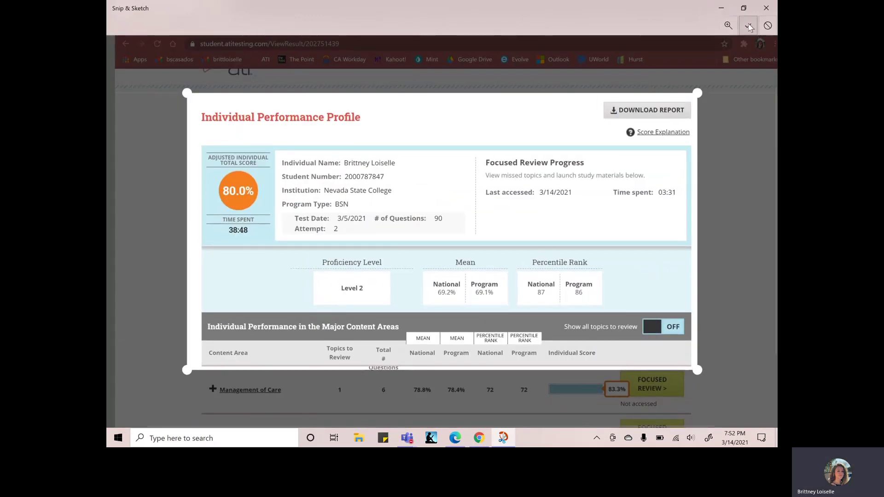
left_click(749, 25)
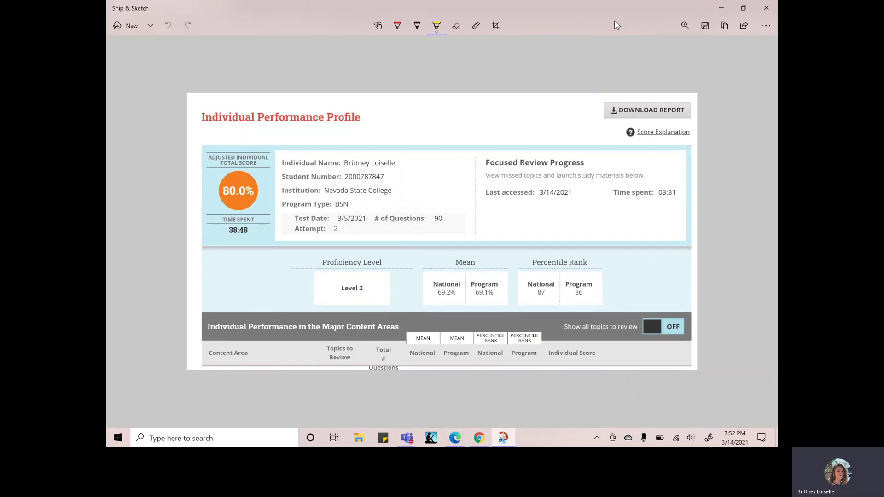
left_click_drag(344, 165, 395, 166)
left_click_drag(657, 193, 676, 193)
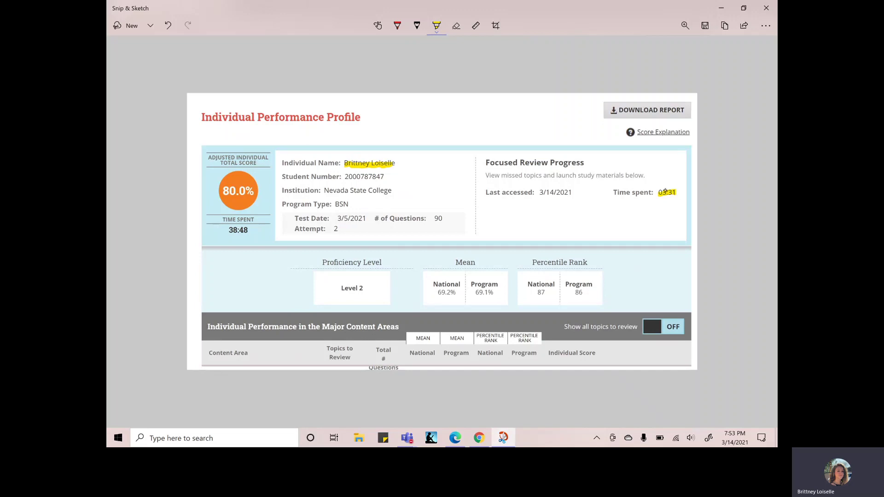